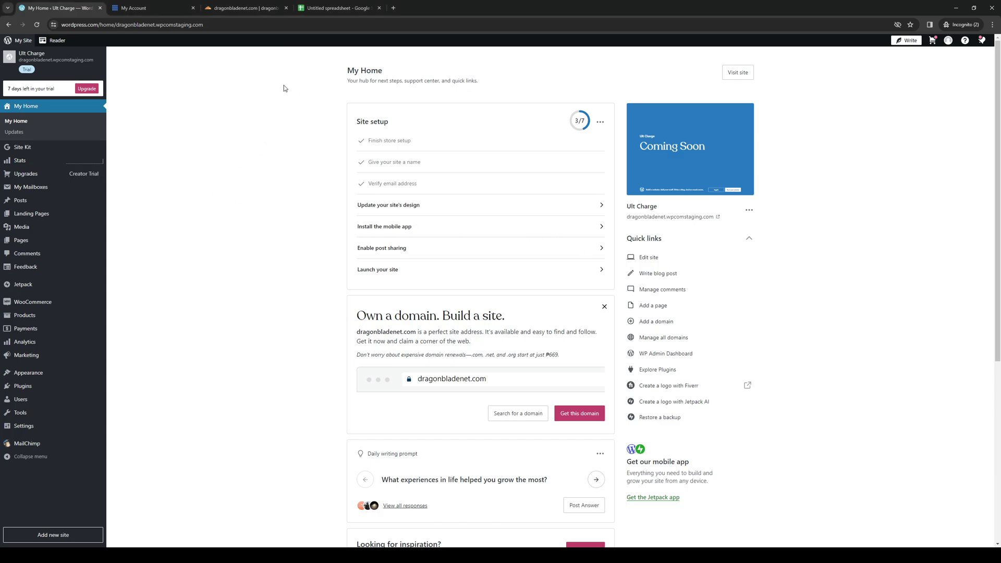
Enter 'test' into cells A1 and A2 of the untitled spreadsheet
click(339, 9)
click(213, 198)
click(150, 121)
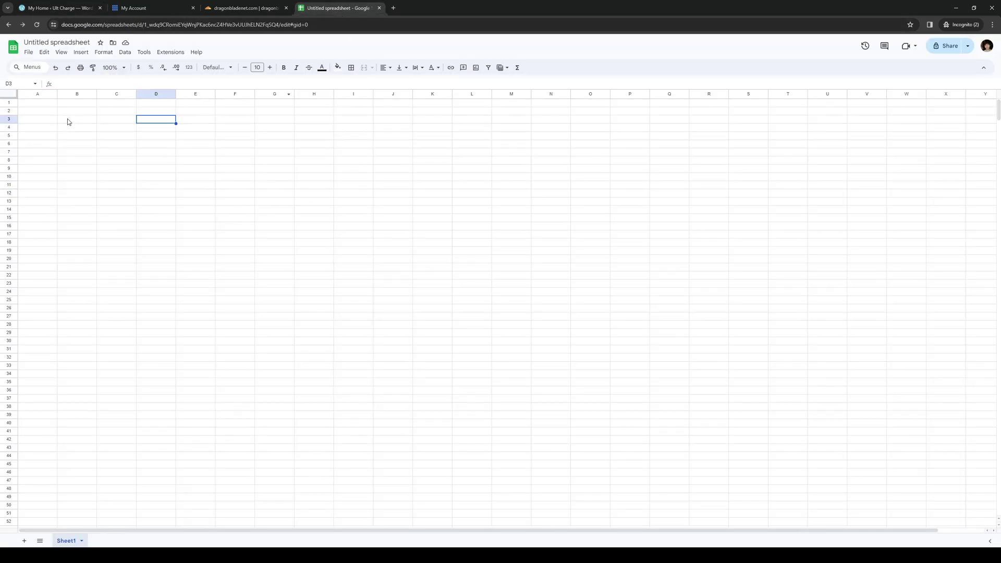
click(42, 105)
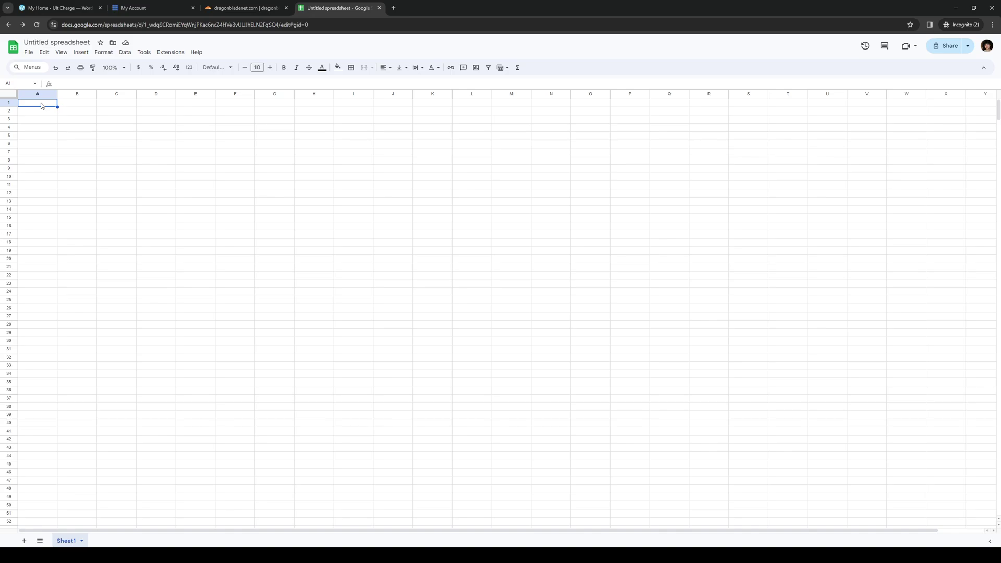
text(test)
click(41, 110)
text(te)
click(99, 136)
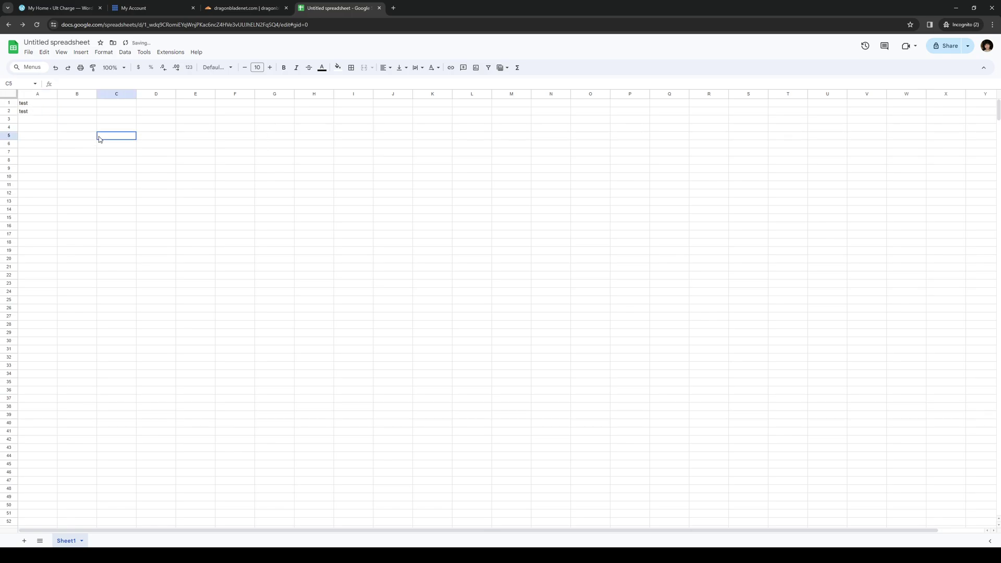
Enter 'test' into cells B1 and B2
click(44, 122)
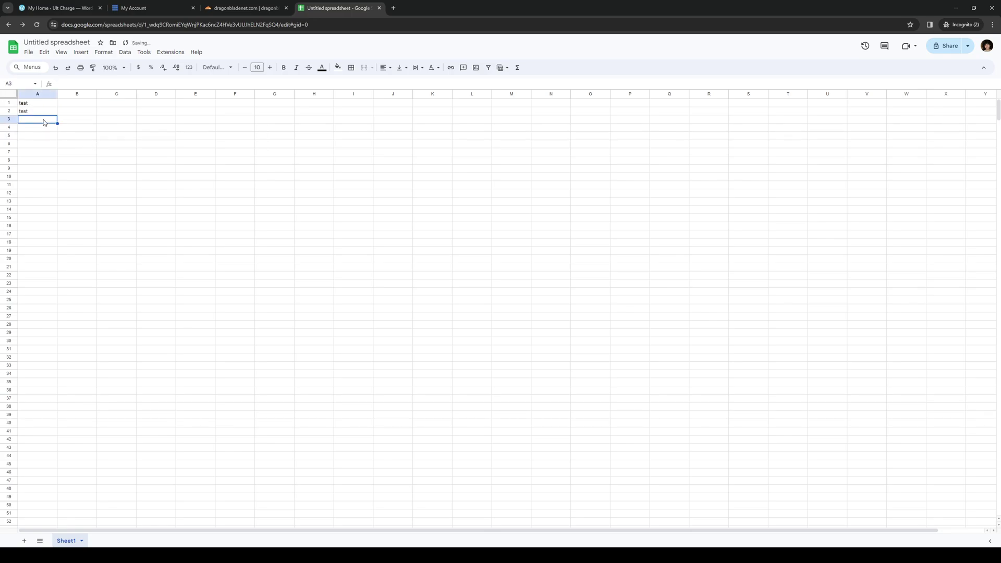
click(74, 103)
text(tes)
key(Return)
text(tes)
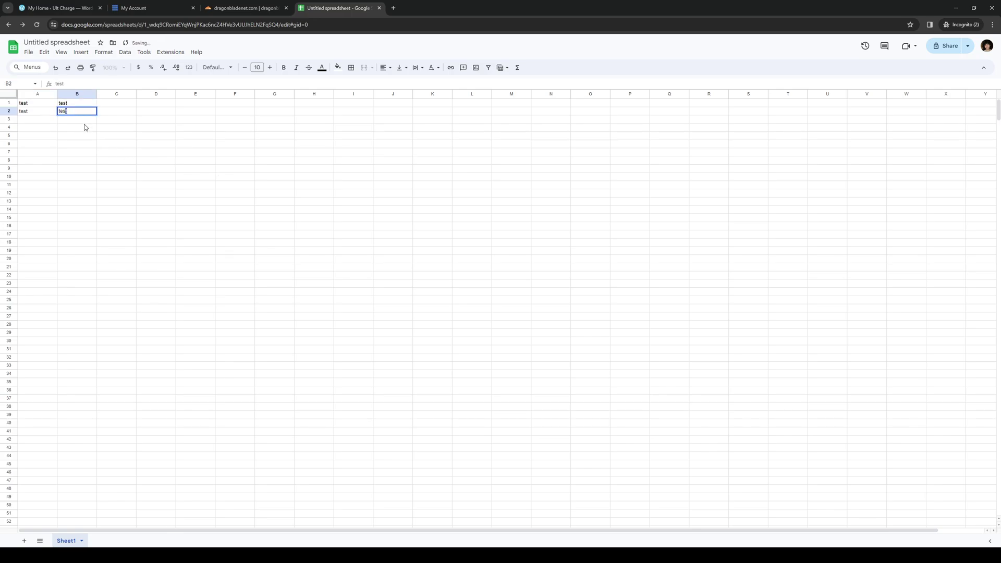
text(t)
click(154, 136)
click(270, 217)
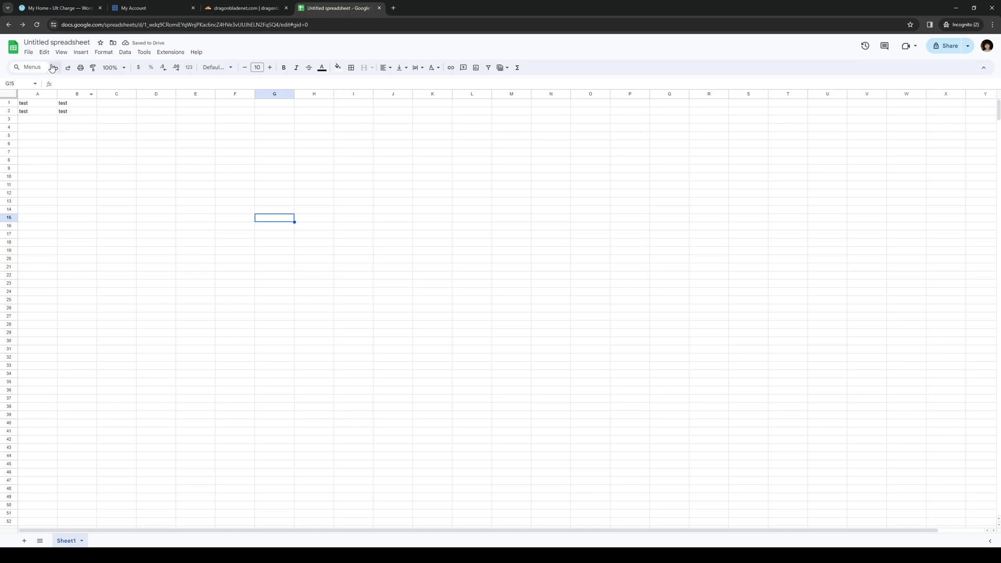
Open Publish to the web and keep Entire Document published as a Web page
click(28, 53)
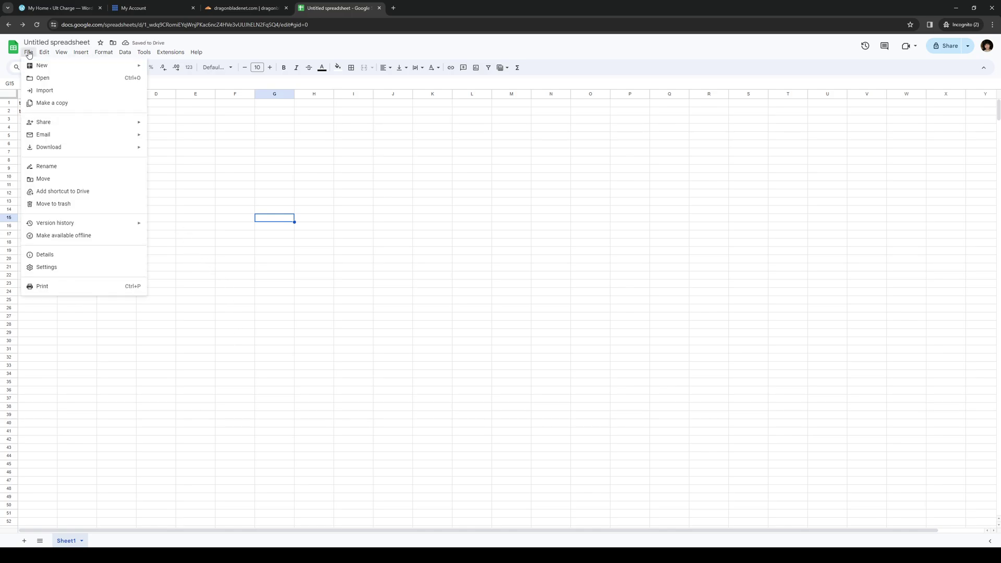
mouse_move(58, 72)
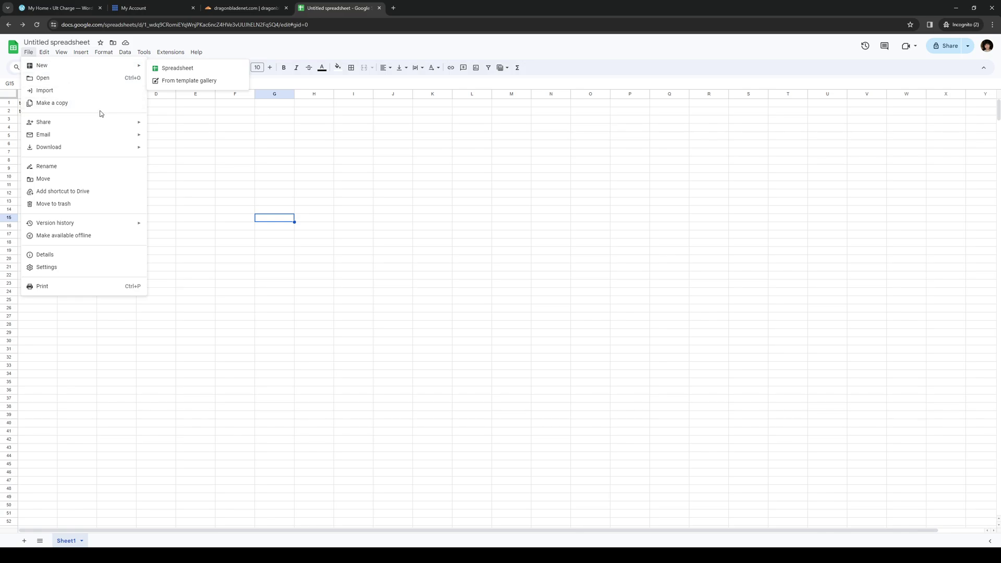
mouse_move(106, 129)
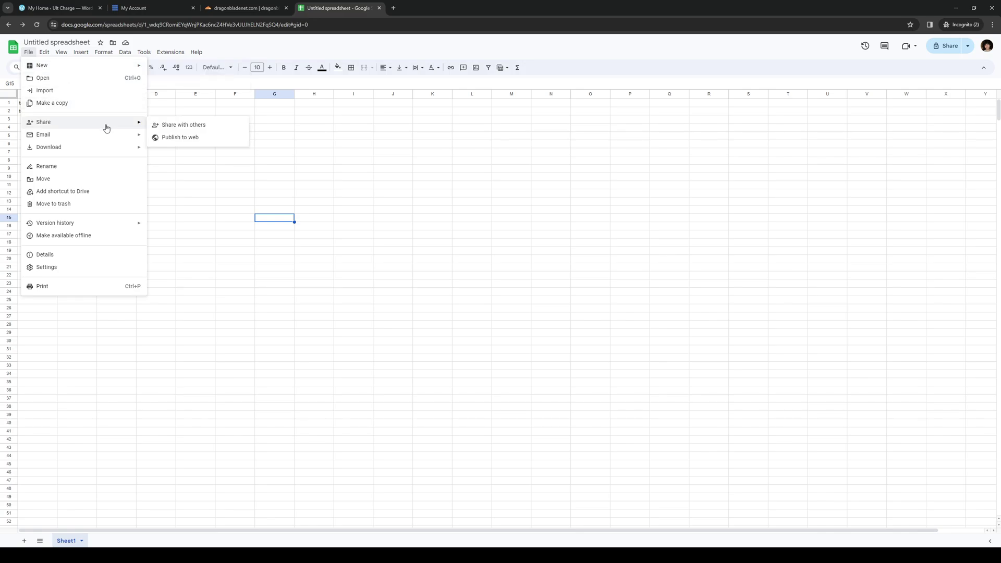
click(198, 139)
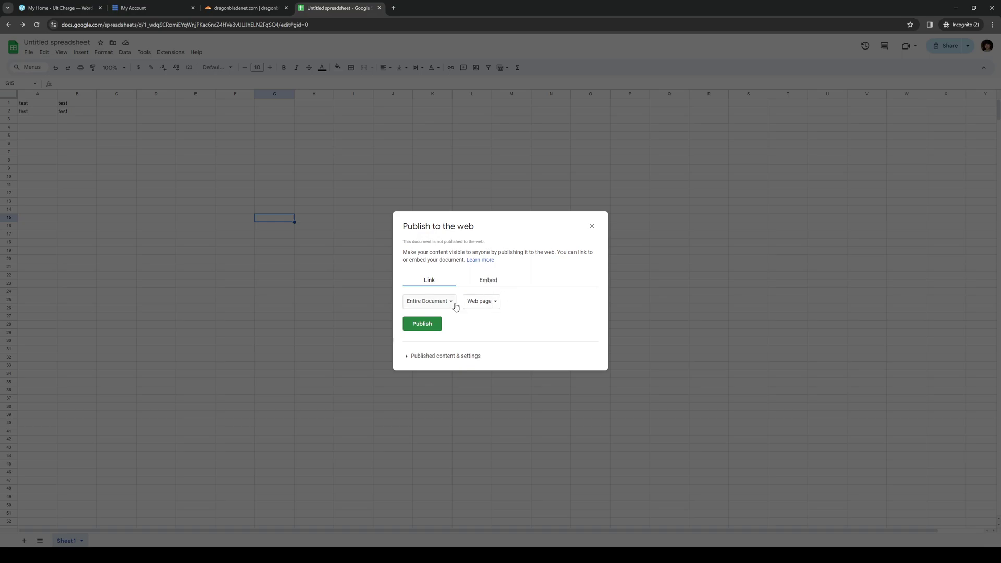
click(486, 286)
click(443, 285)
click(438, 356)
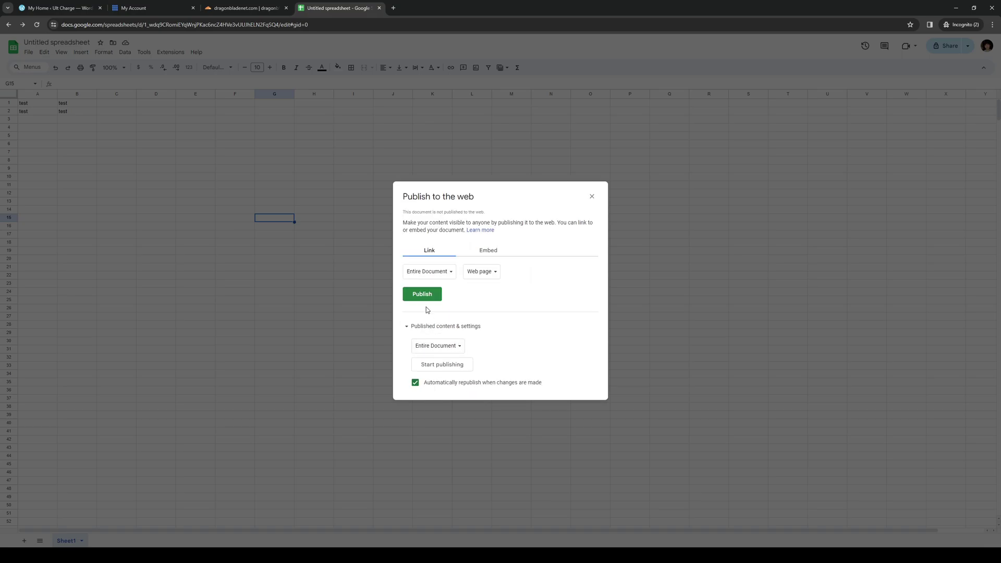
click(472, 273)
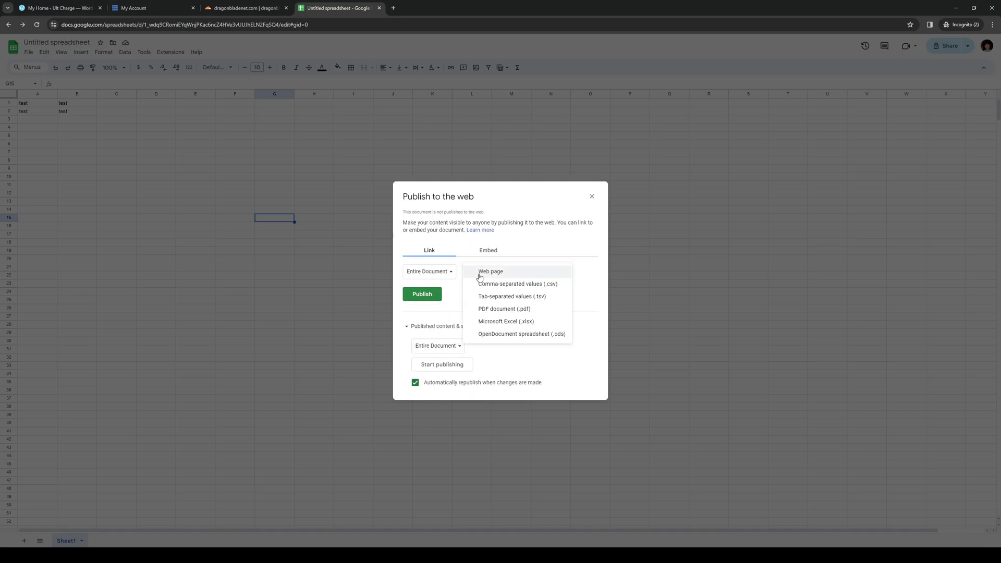
click(490, 271)
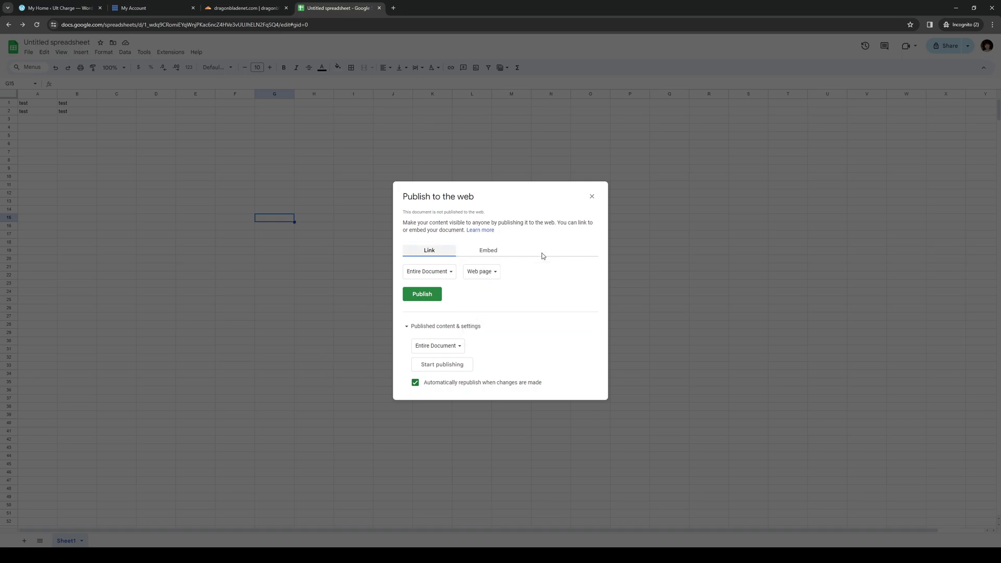
click(438, 274)
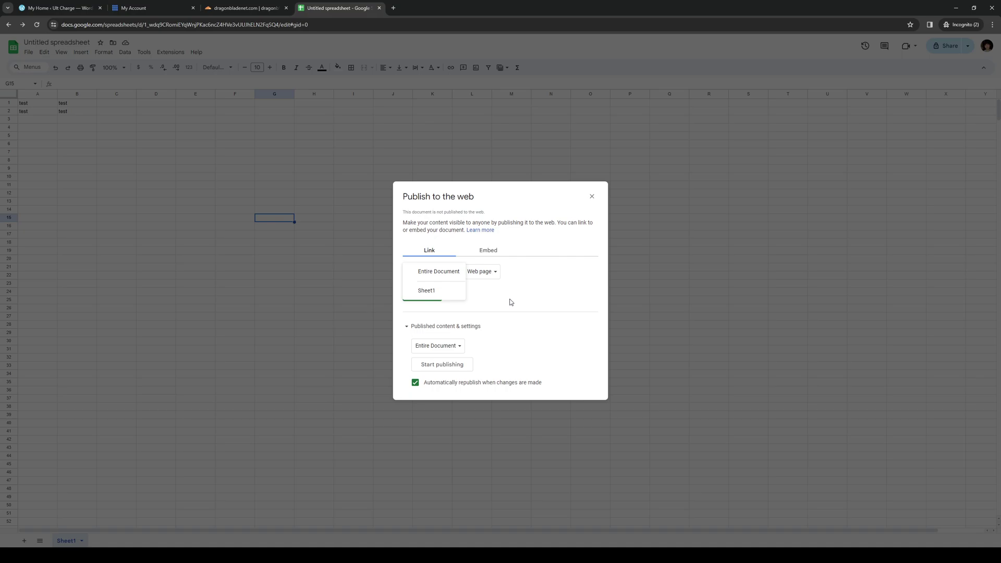
click(535, 297)
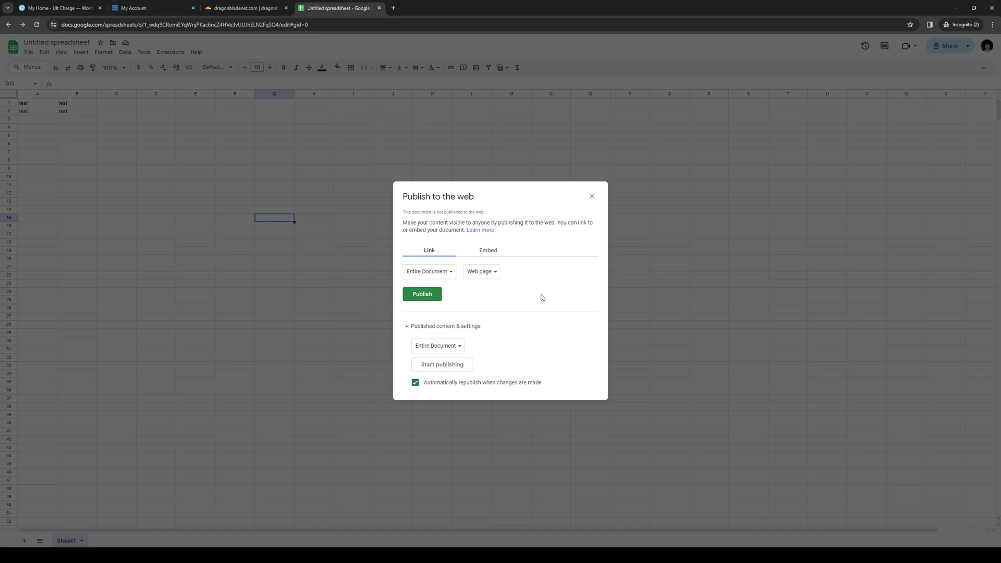
Publish the spreadsheet to the web and confirm the prompt
click(435, 295)
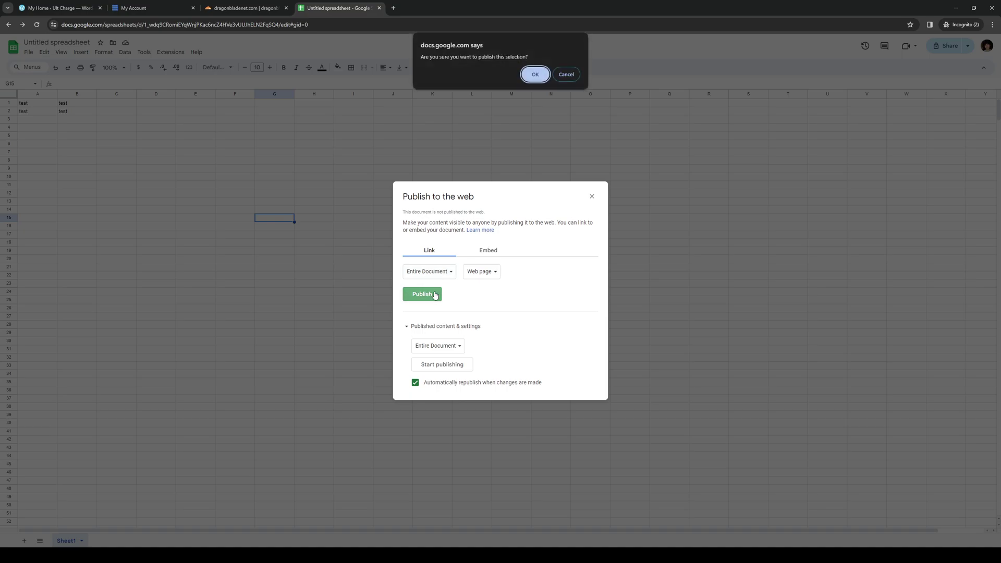
click(535, 74)
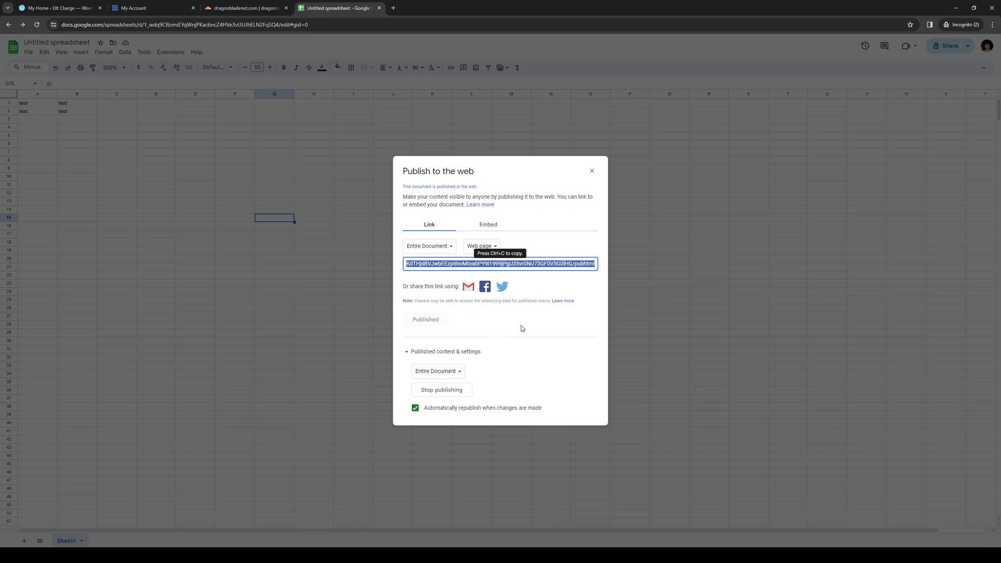
click(518, 328)
Select the iframe embed code on the Embed tab, then return to WordPress My Home
click(481, 230)
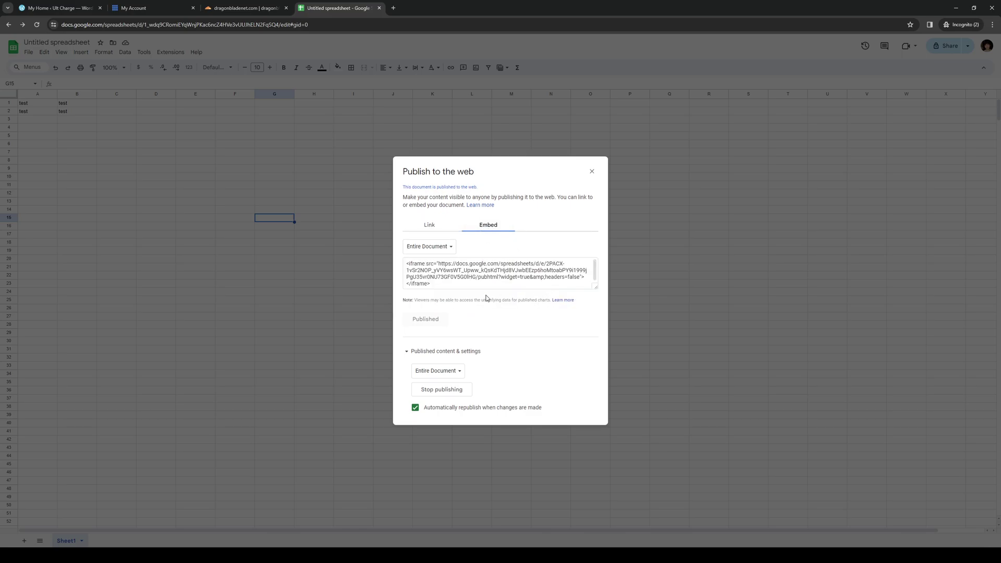
click(457, 284)
click(457, 284)
key(ctrl+c)
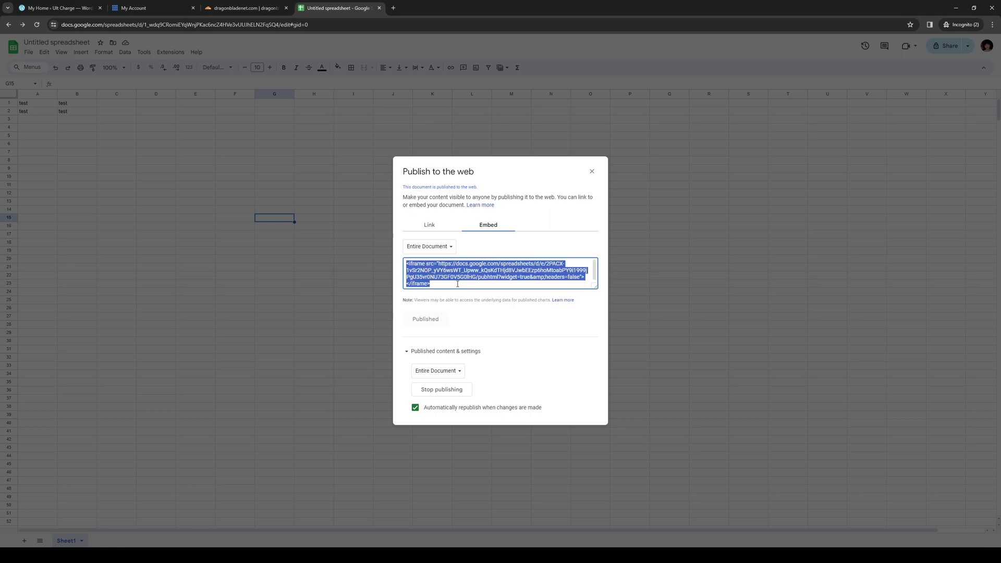
click(547, 318)
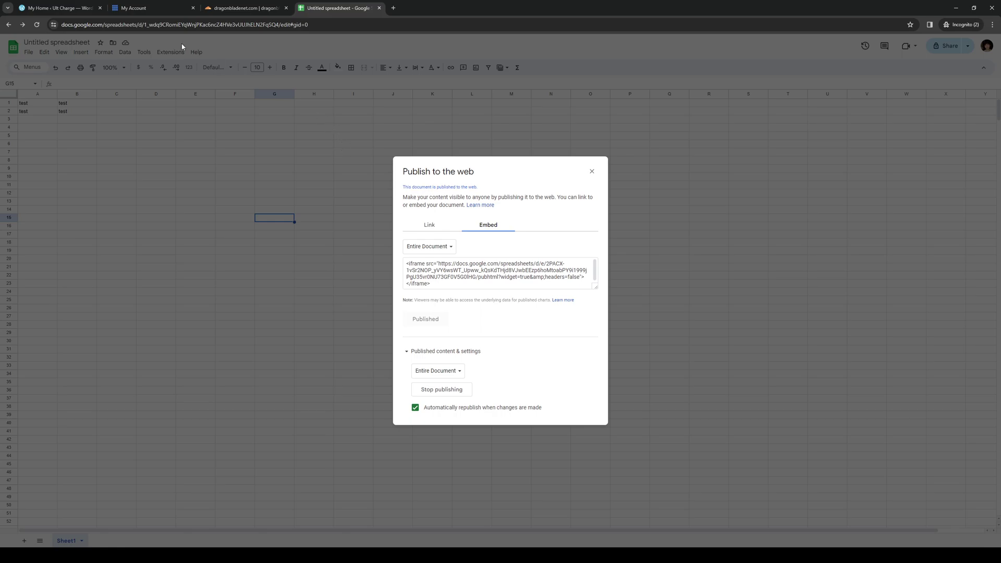
click(73, 11)
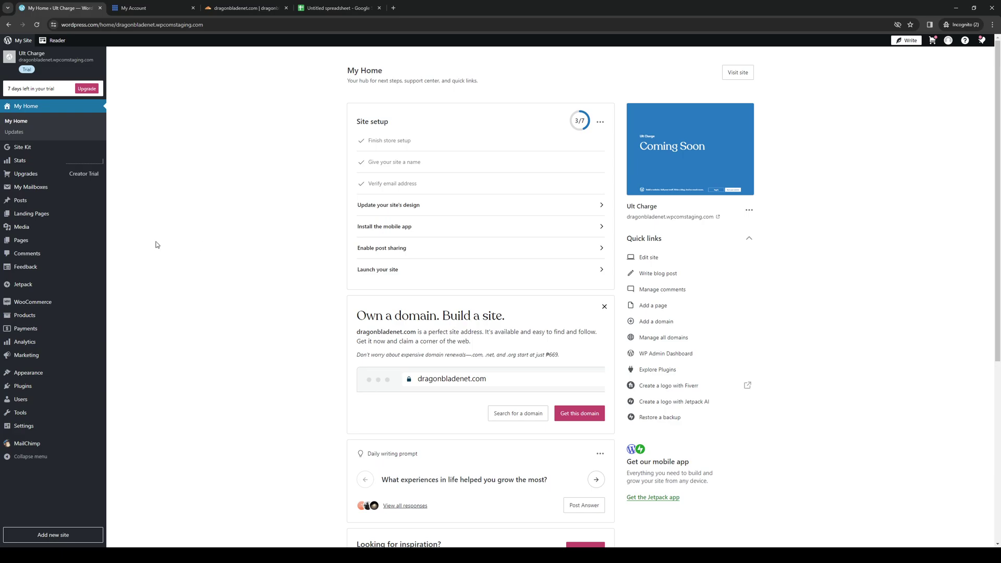
From Pages > All Pages, open the Homepage in the site editor with Edit
mouse_move(93, 243)
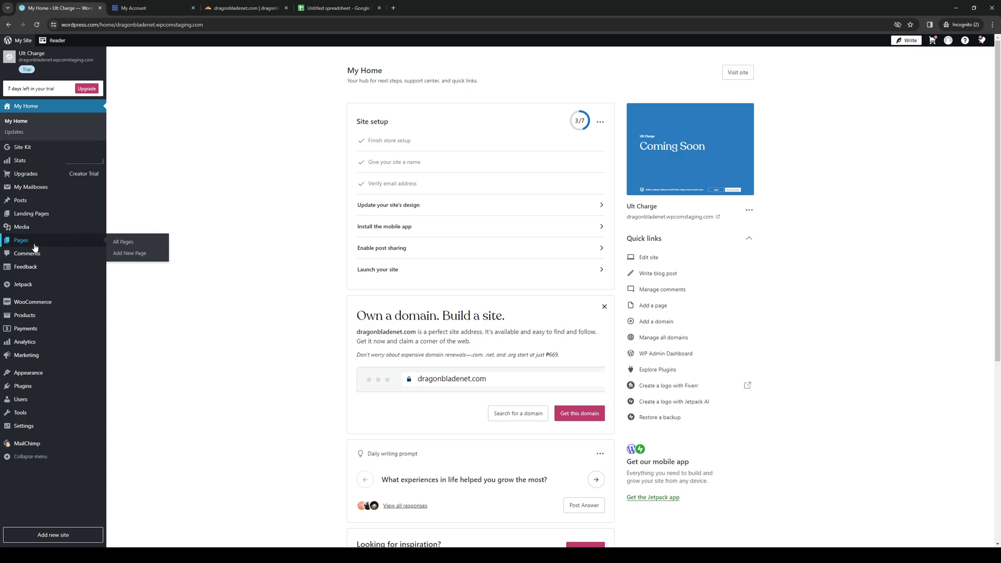
click(125, 243)
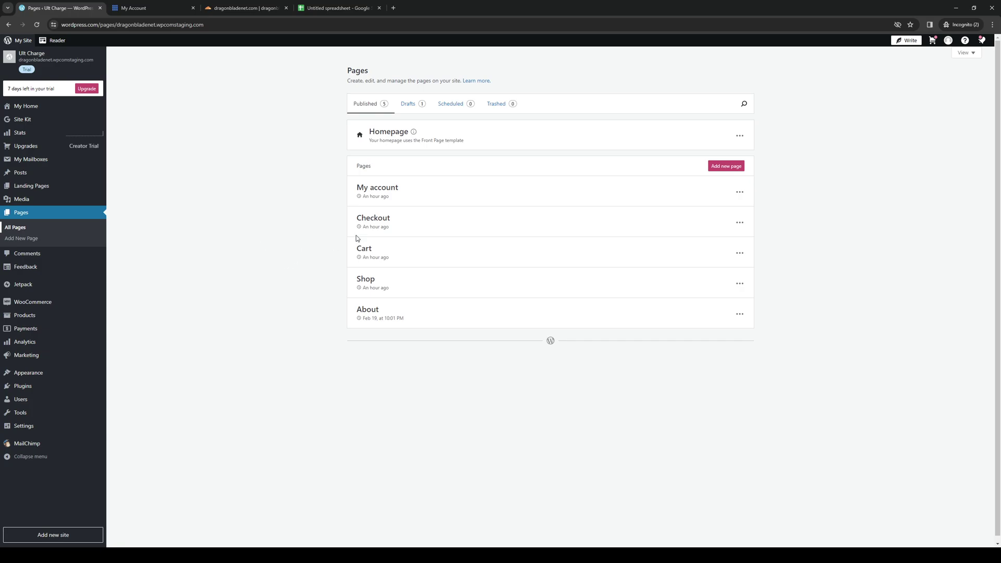
click(740, 138)
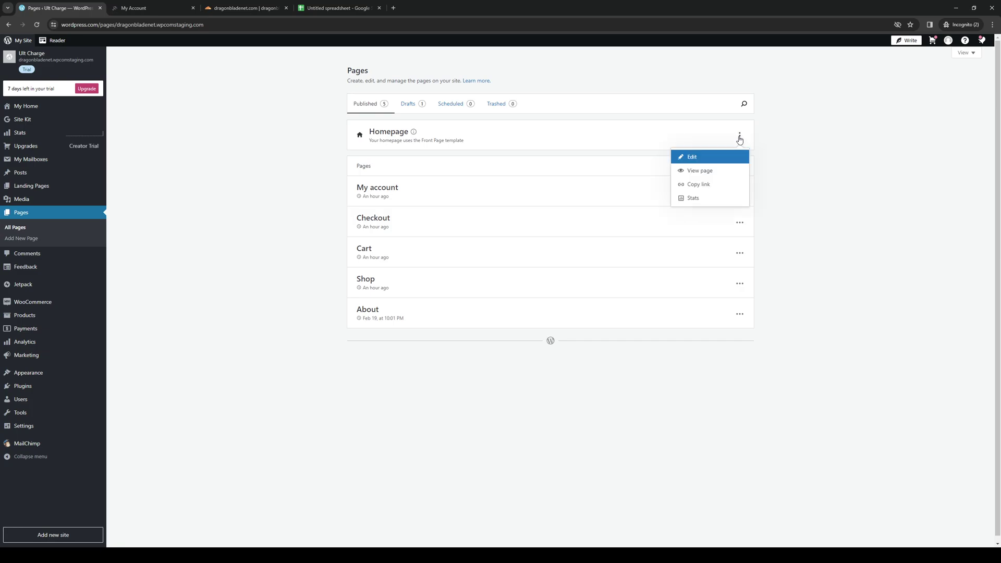
click(706, 159)
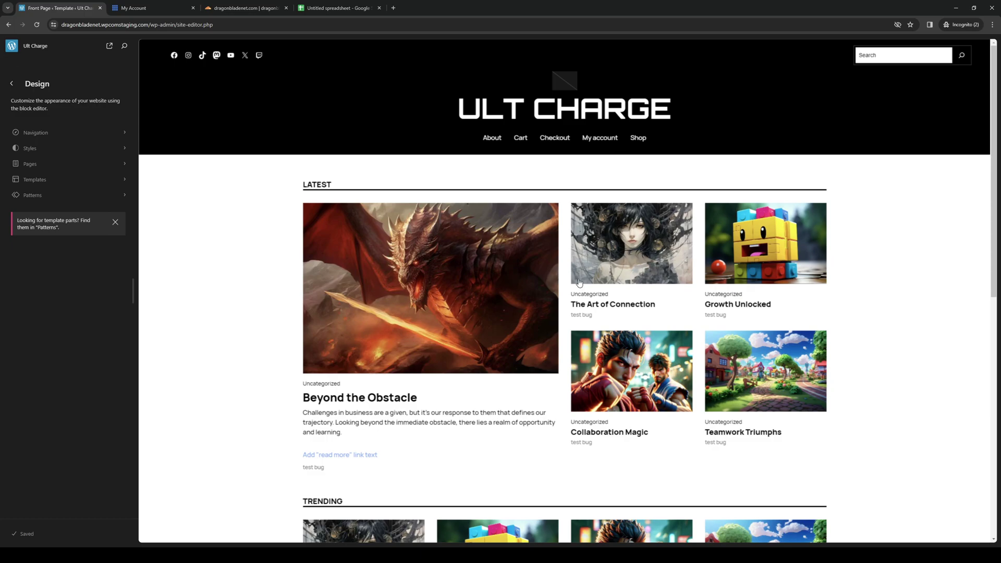
Go to Pages in the Design sidebar and open the Front Page template details
scroll(339, 293, down, 4)
scroll(302, 291, up, 4)
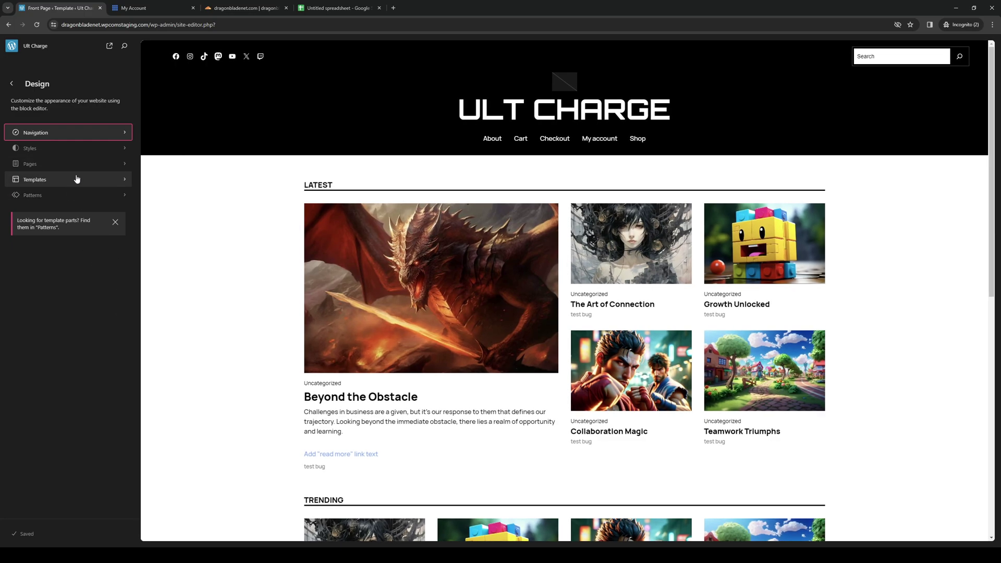
click(116, 166)
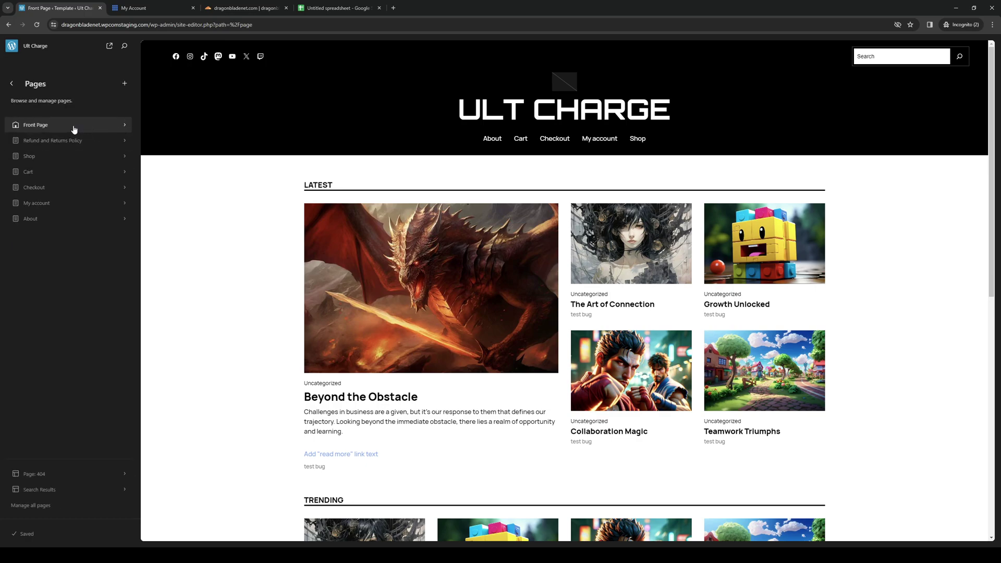
click(119, 129)
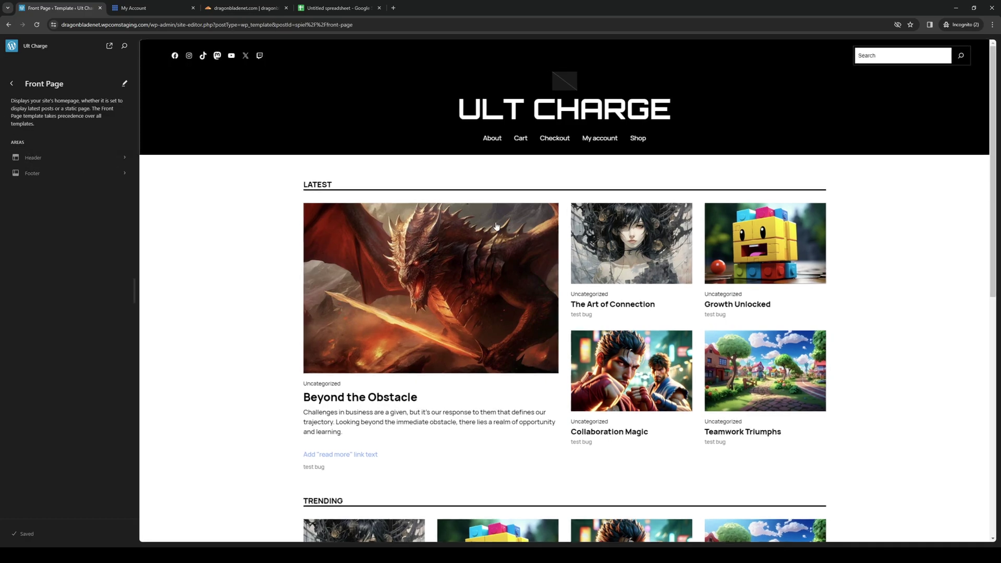
Open the Header template part in the block editor and show the block inserter
click(124, 158)
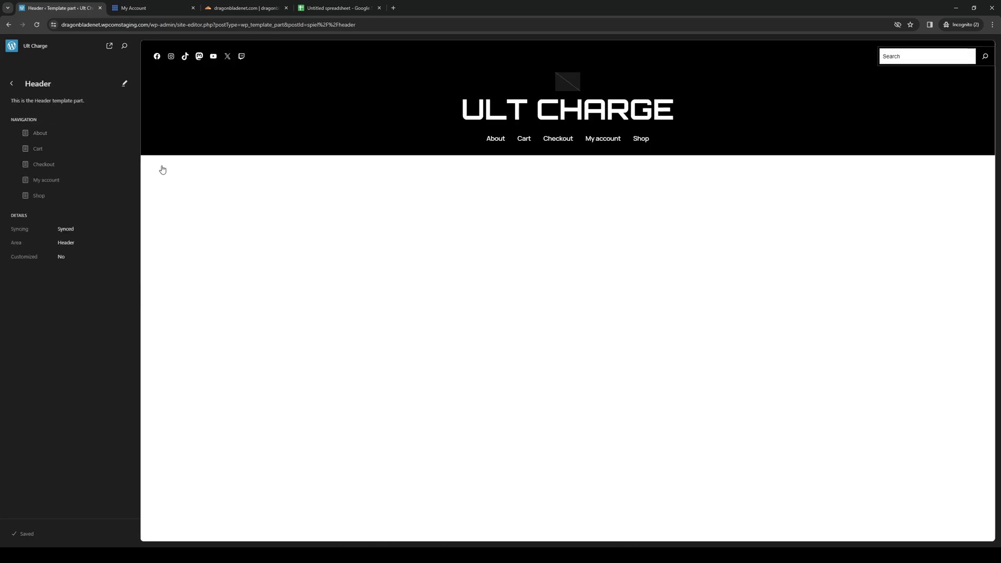
click(127, 88)
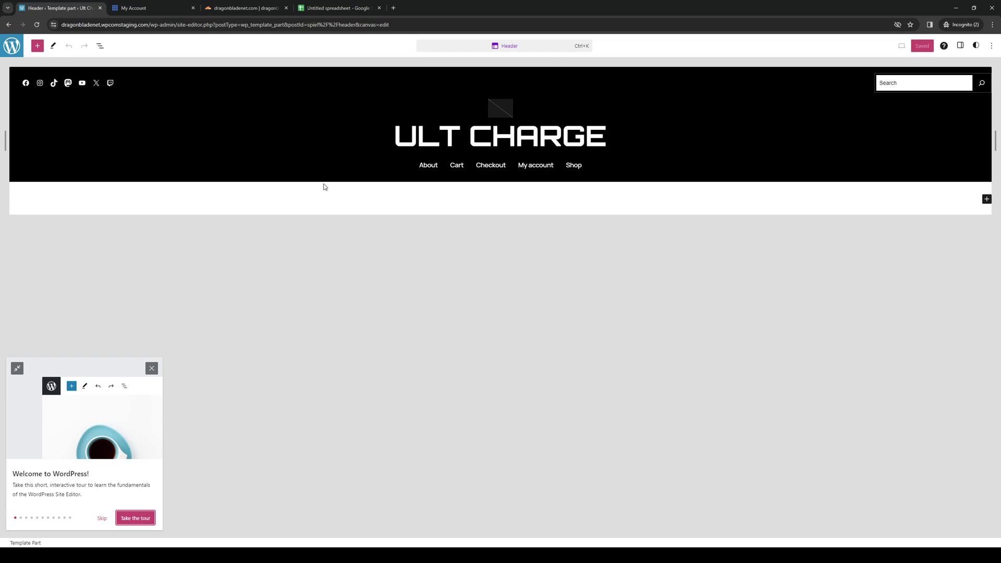
click(38, 46)
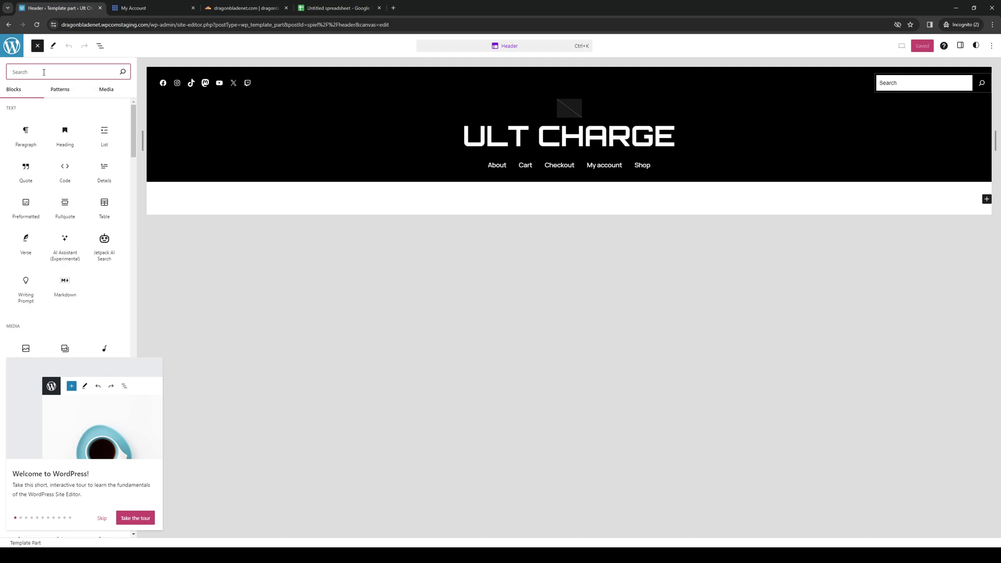
Insert a Custom HTML block below the header and delete the accidental duplicate block
text(html)
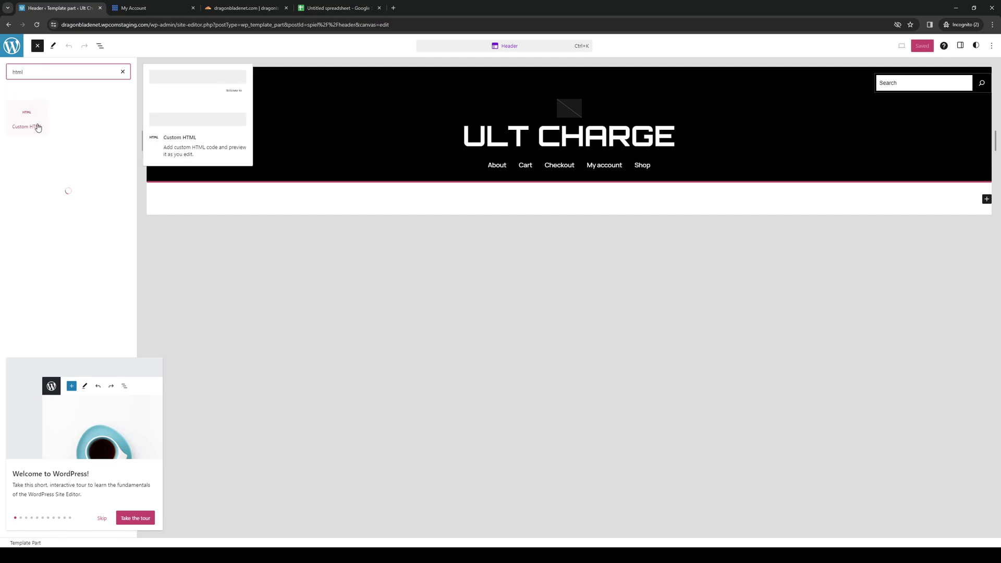
click(37, 128)
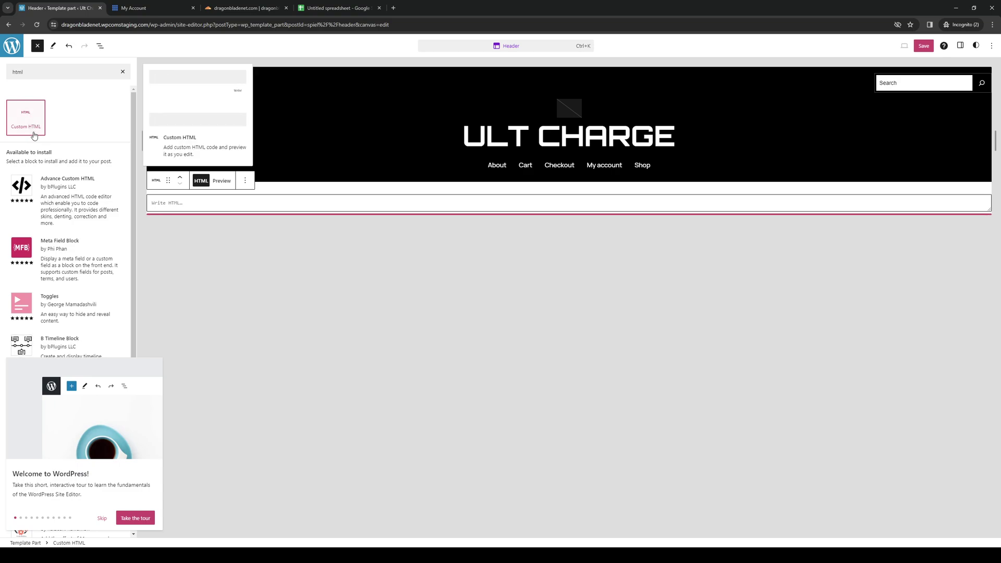
click(33, 131)
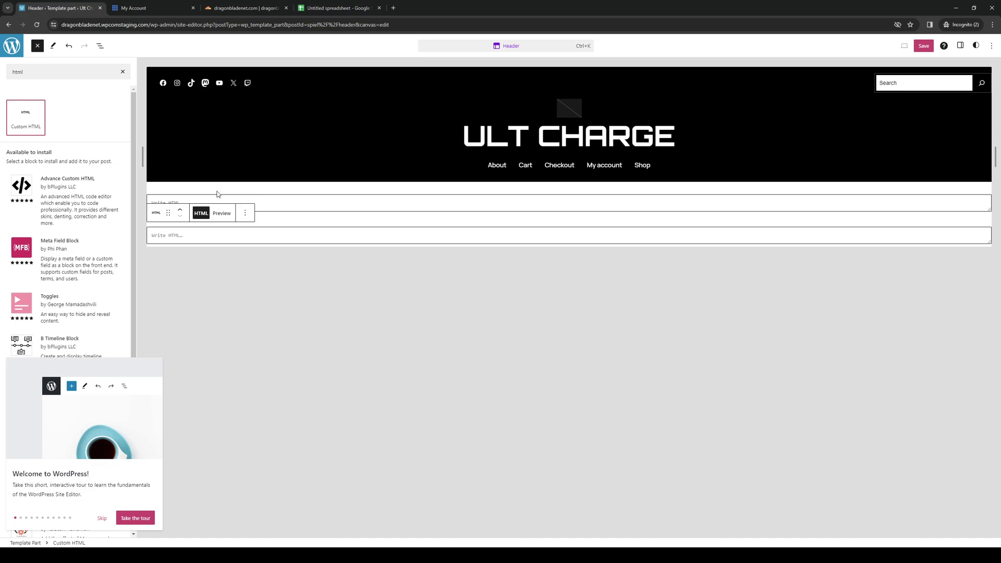
click(245, 212)
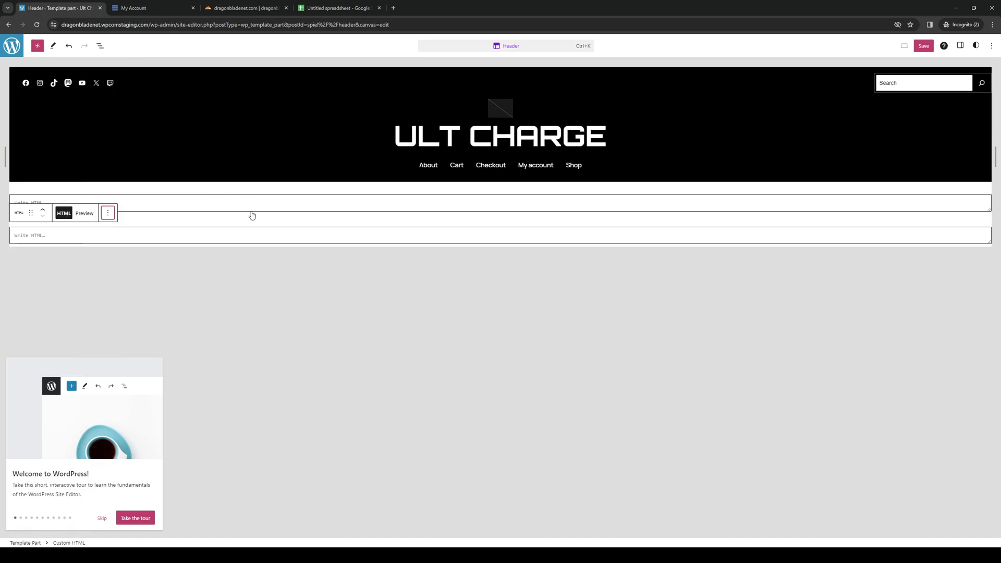
click(106, 215)
click(135, 407)
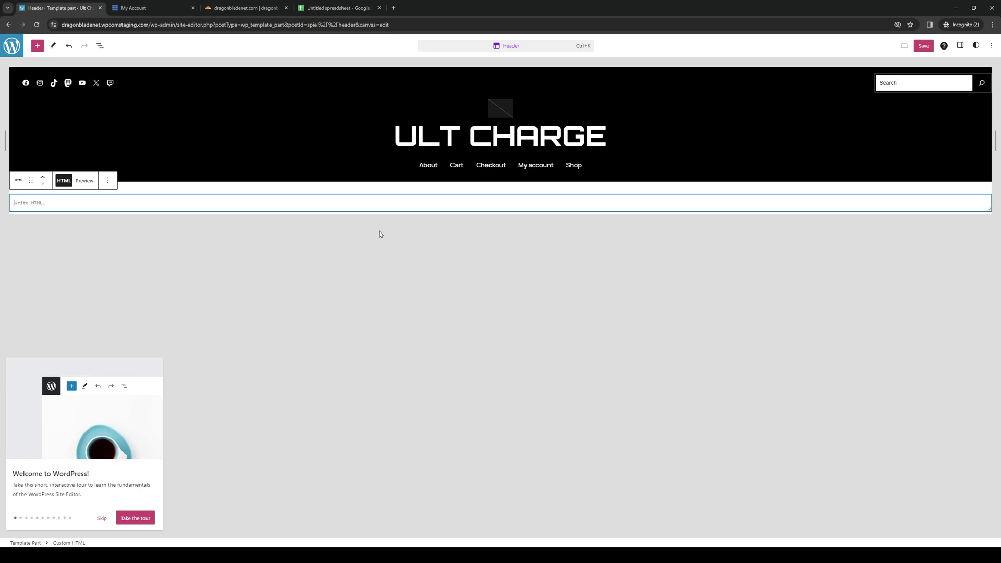
Paste the spreadsheet's iframe embed code into the Custom HTML block and preview it
click(338, 8)
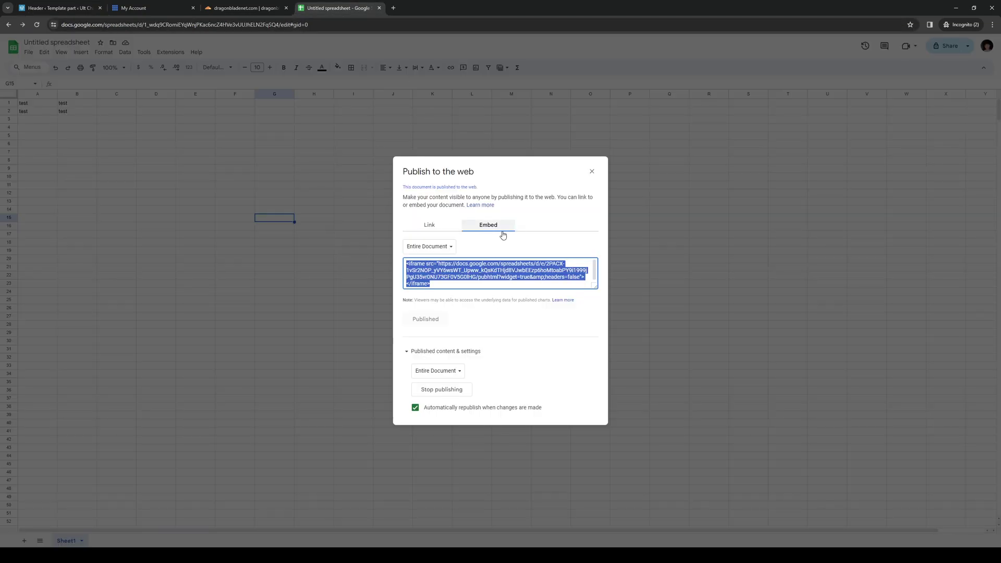
click(58, 8)
key(ctrl+v)
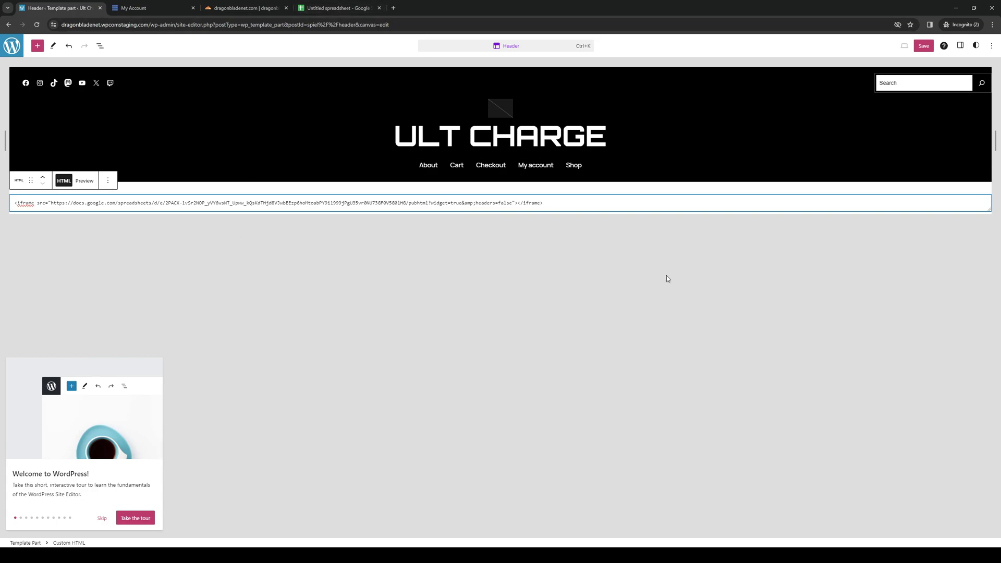
click(84, 181)
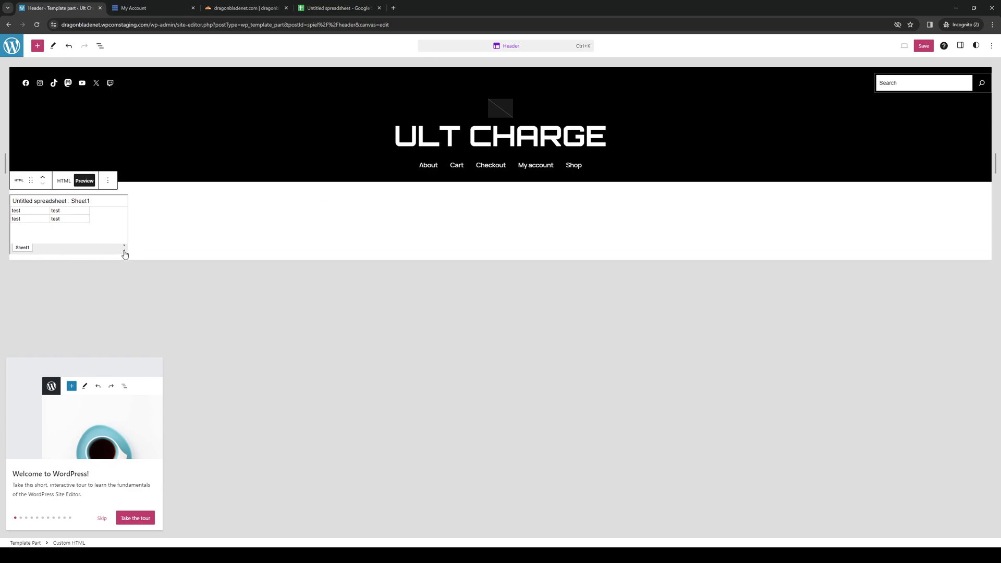
Check the block's options and the Sheets publish dialog, then return to the header editor
click(108, 180)
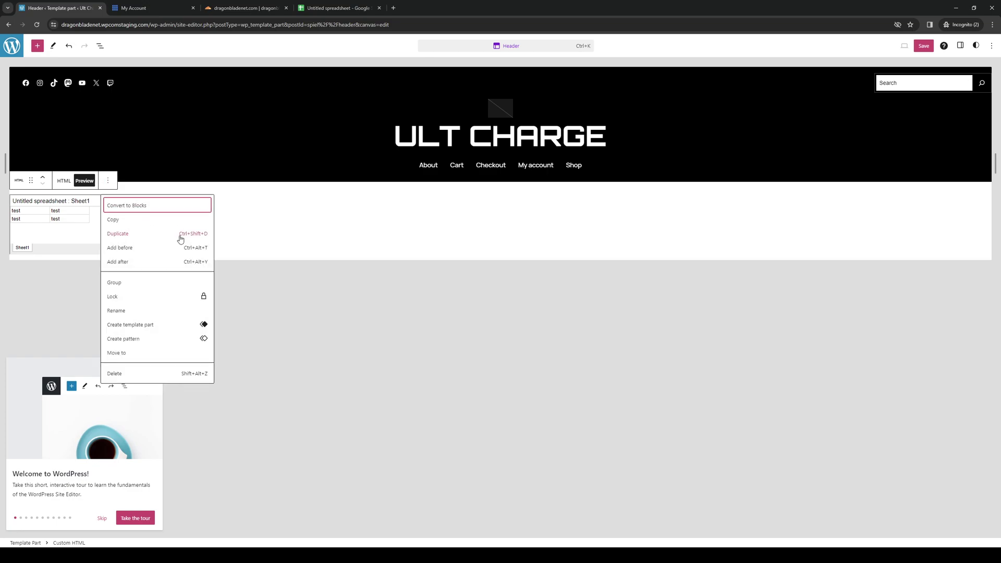
click(324, 307)
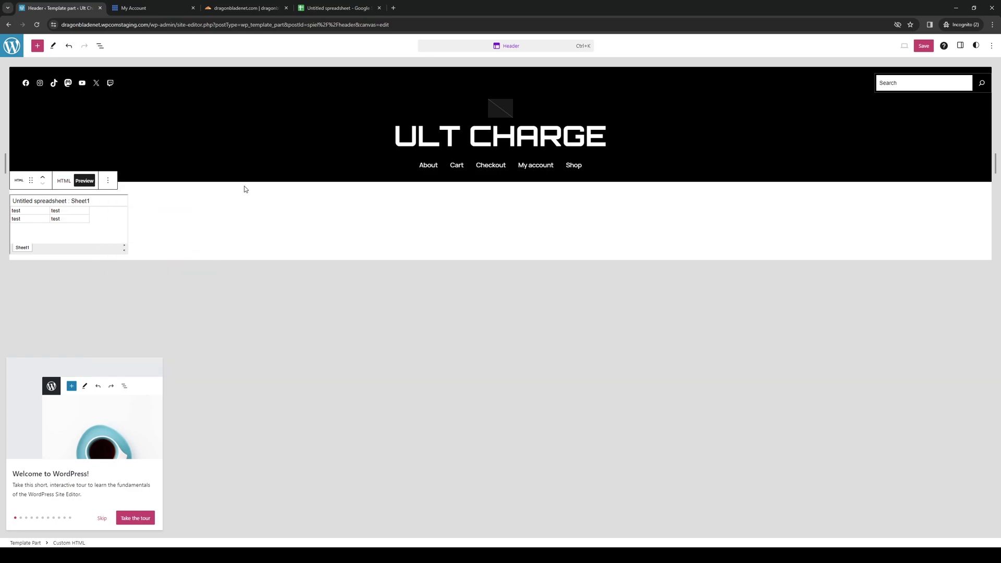
click(355, 7)
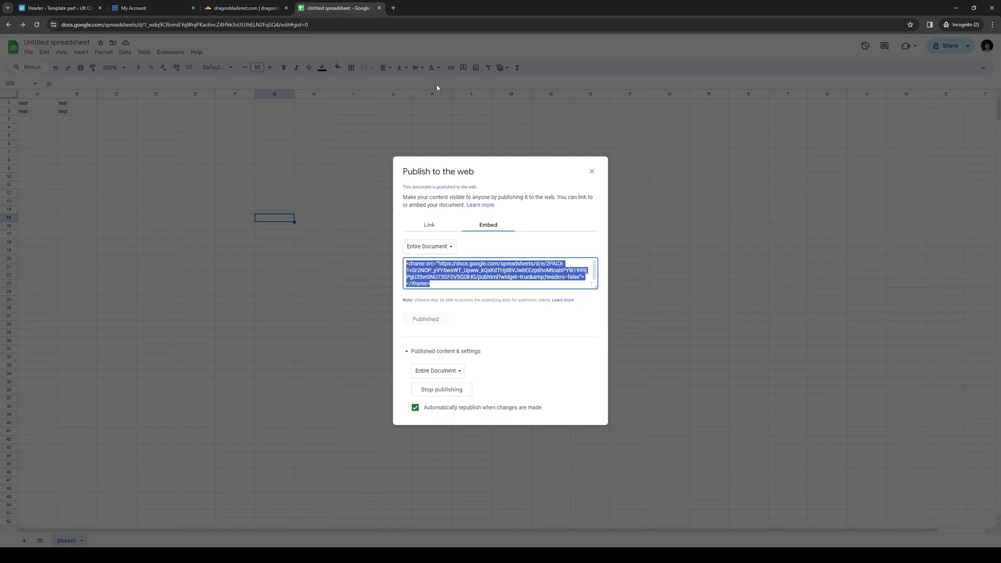
click(59, 8)
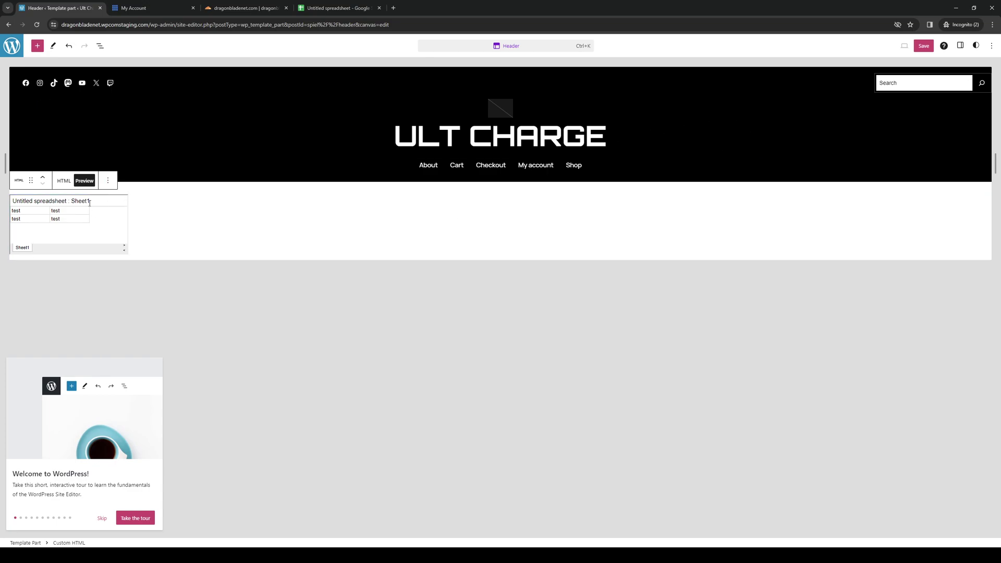
Delete the spreadsheet embed block, exit the editor, and back out through Template Parts and Patterns
click(108, 181)
click(134, 371)
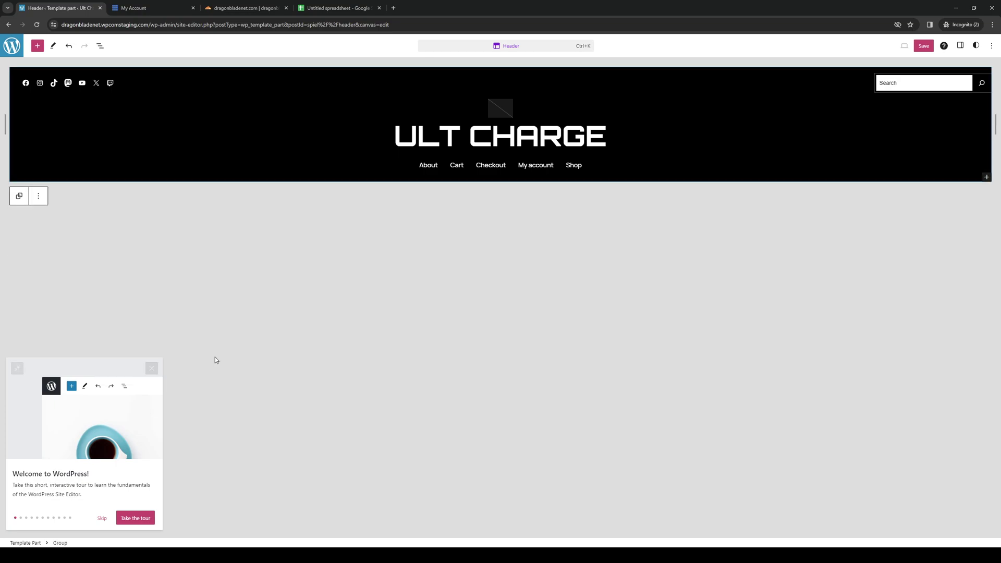
click(11, 46)
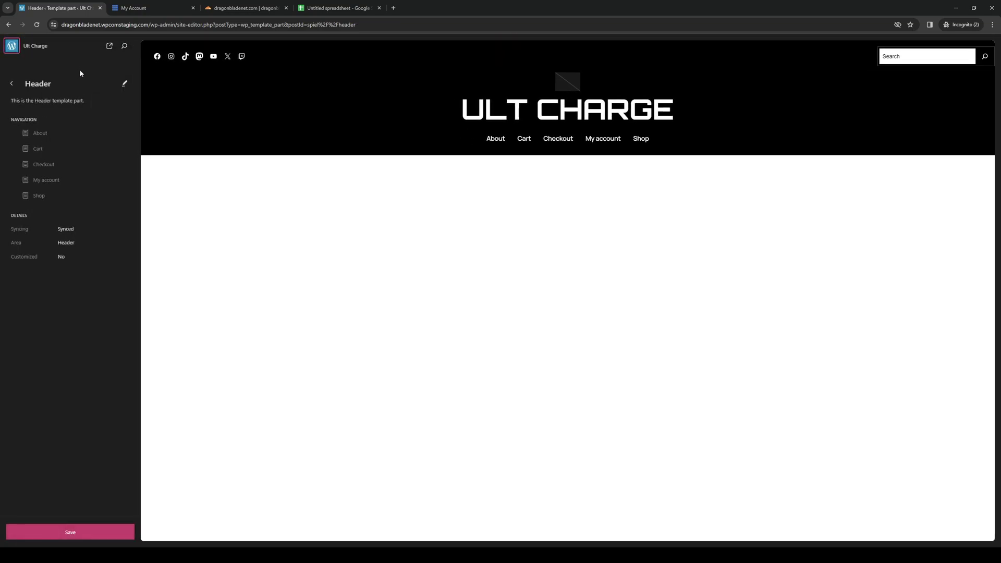
click(14, 84)
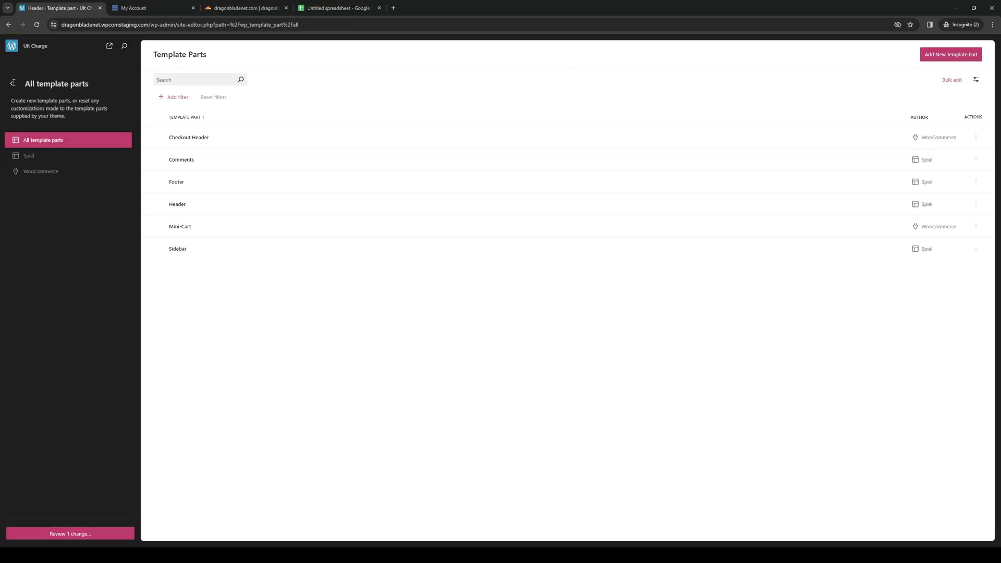
click(11, 84)
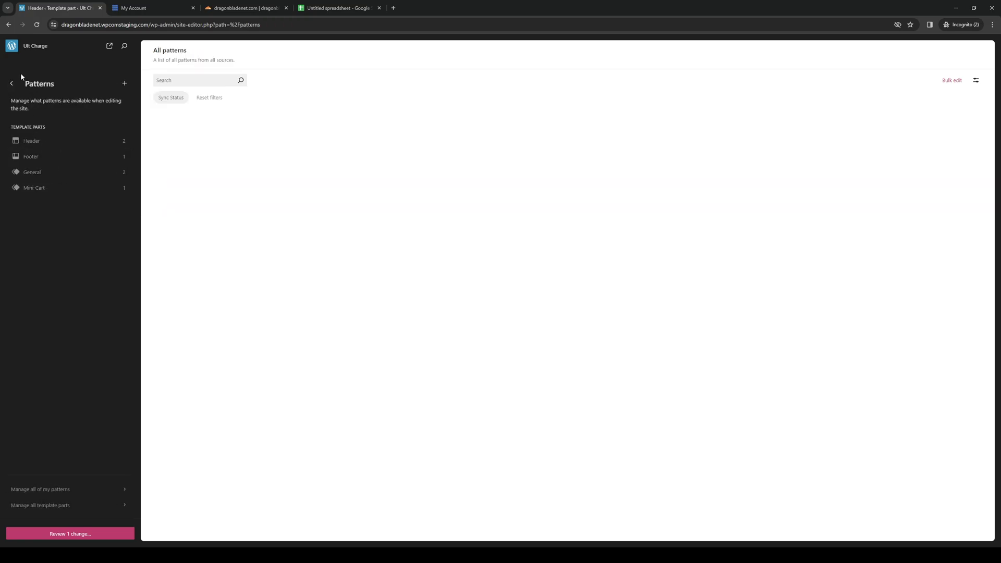
click(12, 83)
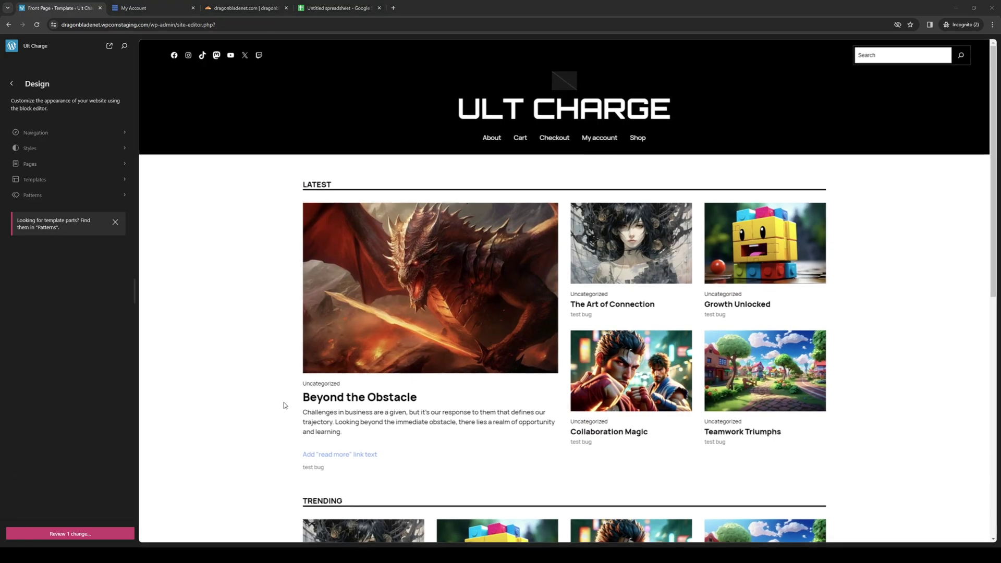